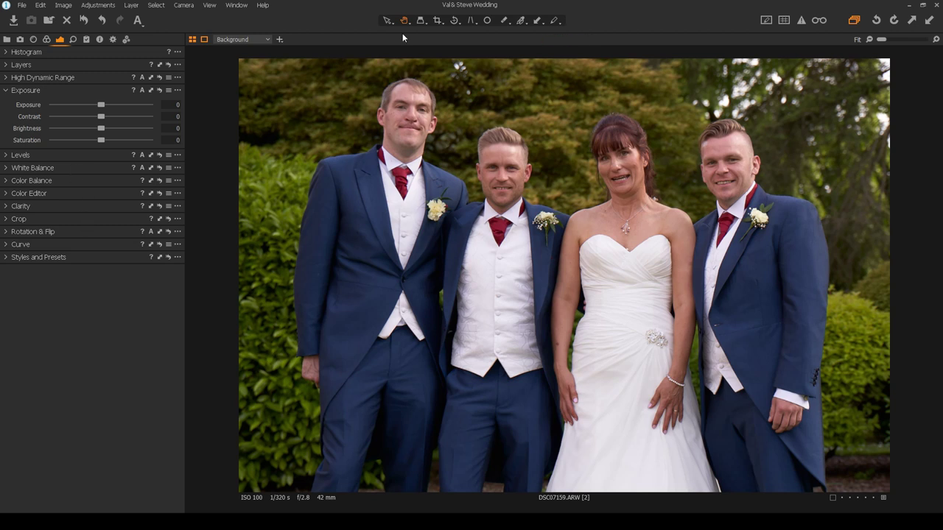
Examine the crop frame over the full uncropped group photo.
click(438, 21)
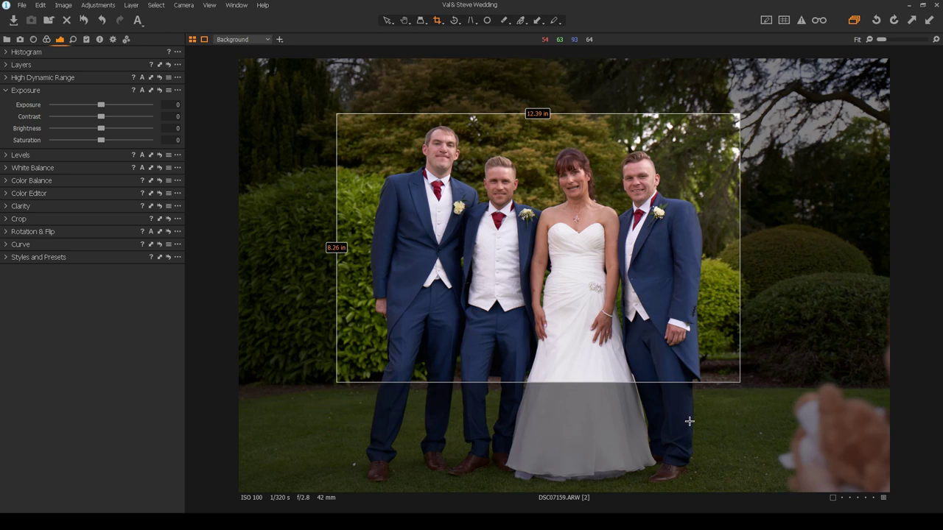
click(405, 20)
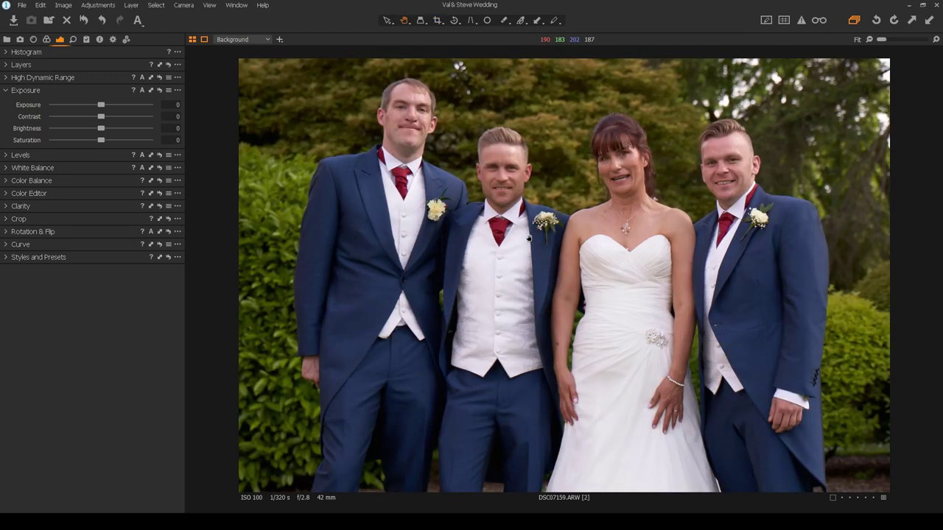
Try the Daylight white balance mode on the photo and settle on the Cloudy mode.
click(5, 169)
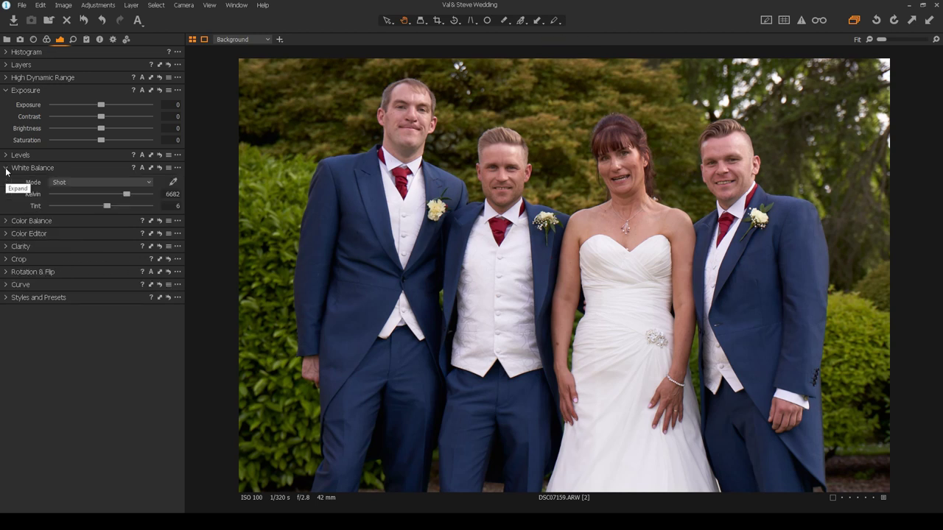
click(96, 184)
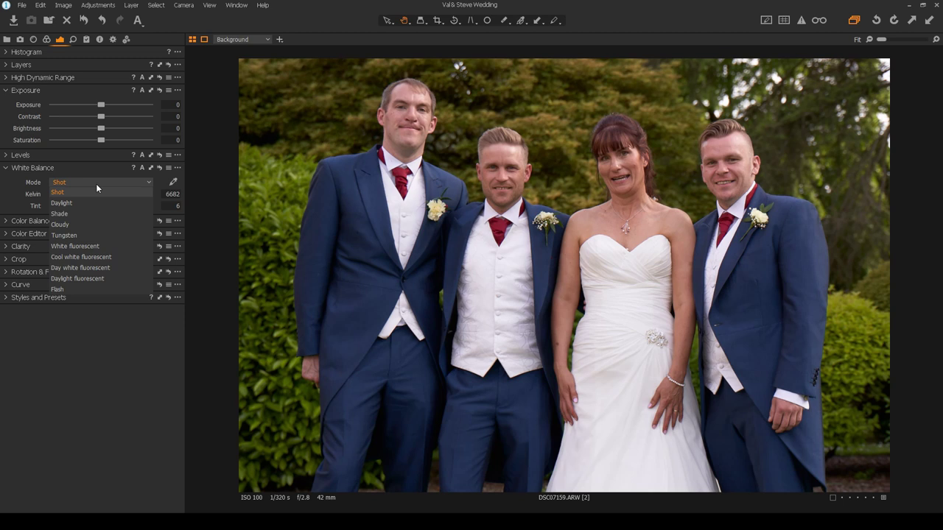
click(98, 203)
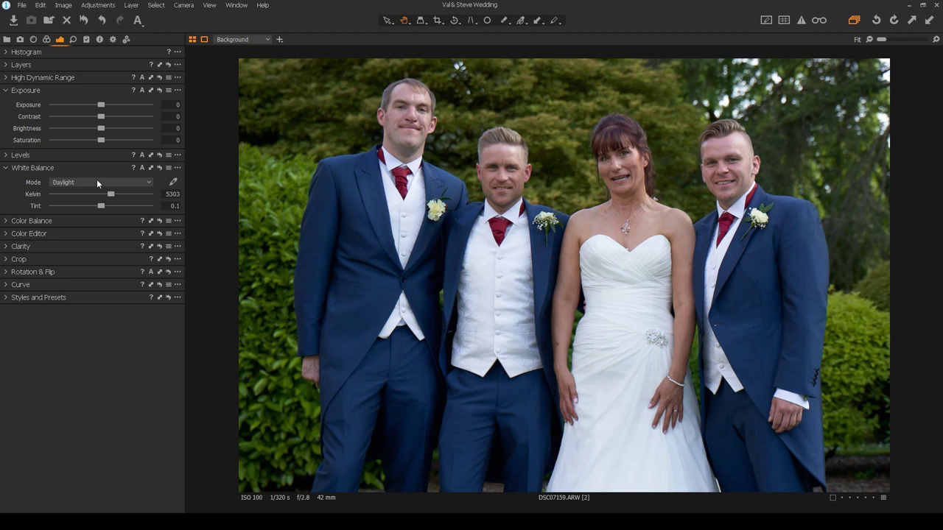
click(100, 182)
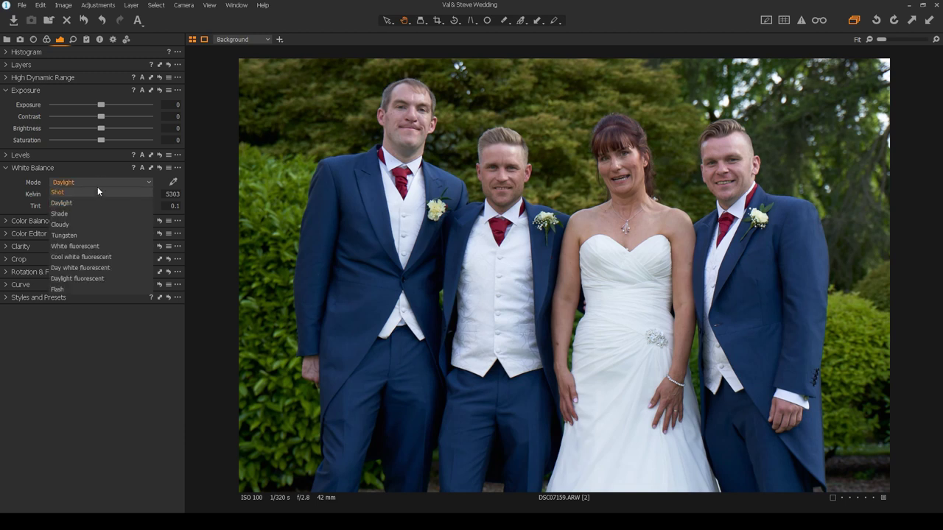
click(95, 222)
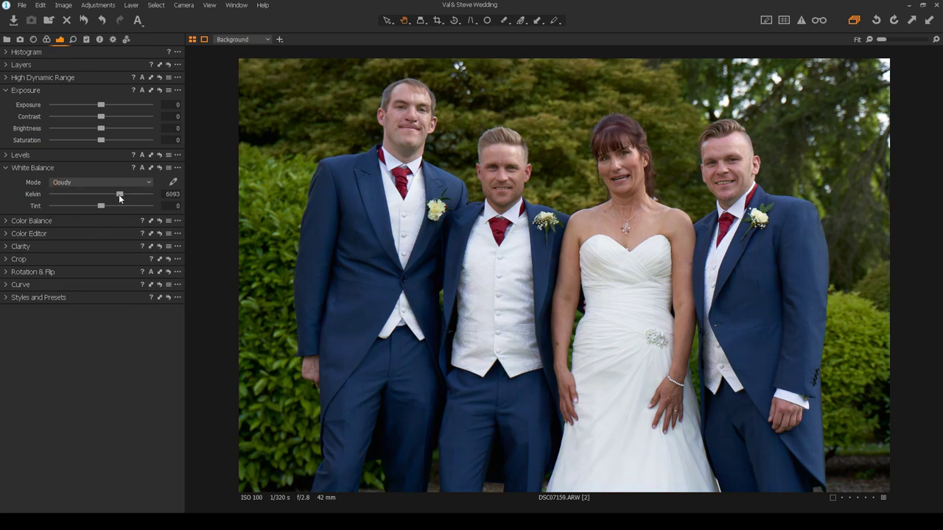
Fine-tune the white balance to 6275 Kelvin with a tint of 1.
scroll(119, 195, up, 2)
scroll(119, 194, up, 1)
scroll(119, 194, down, 2)
drag(120, 198, 121, 198)
scroll(122, 197, down, 1)
scroll(121, 197, up, 1)
Apply the Wedding Basic user style to the photo.
click(67, 299)
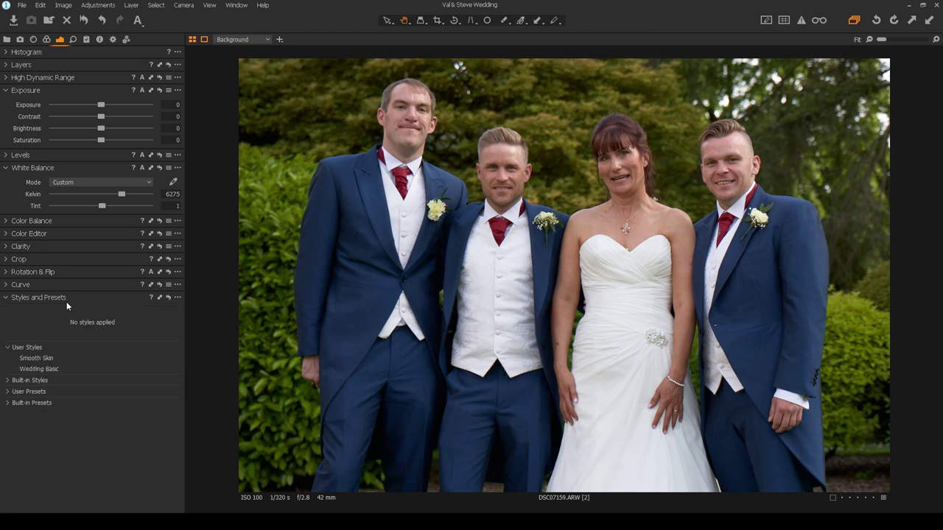
click(50, 368)
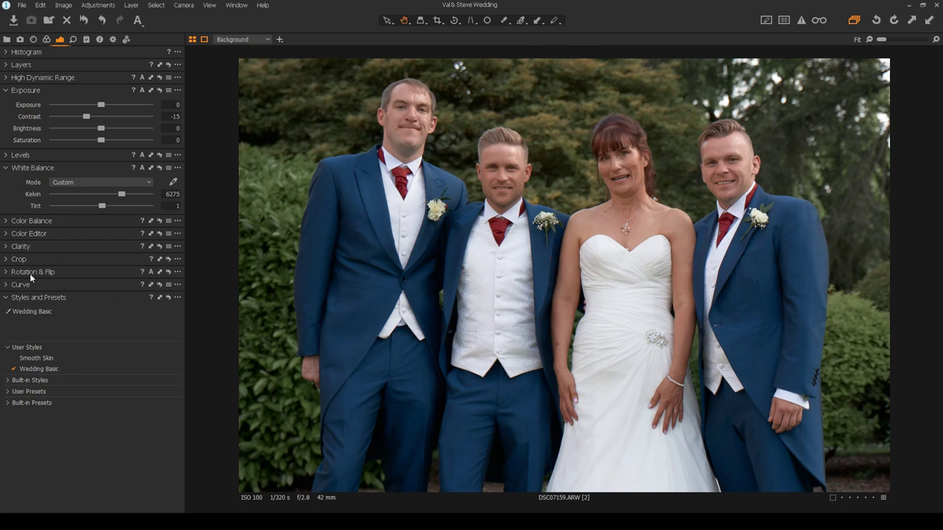
Adjust the green range in the advanced Color Editor to hue 22, saturation -50 and lightness -33.
click(31, 234)
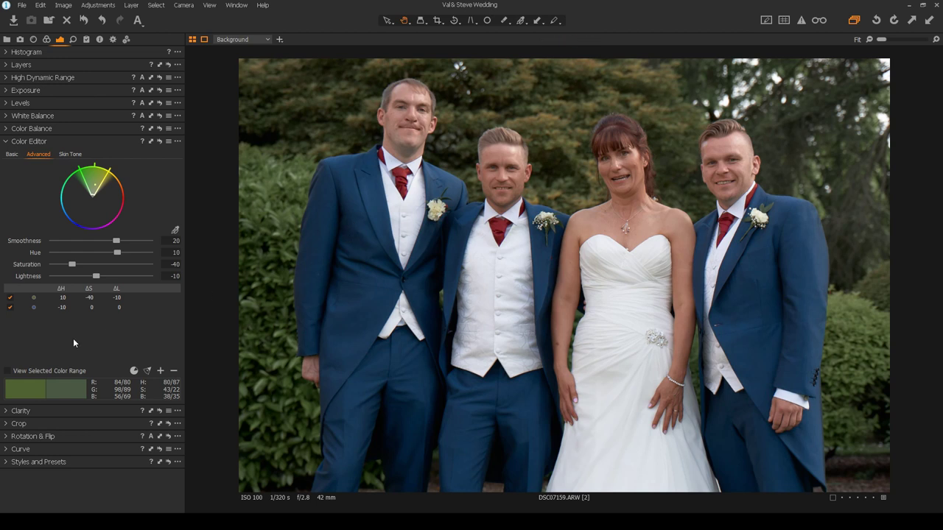
click(126, 252)
scroll(124, 252, up, 3)
scroll(106, 277, down, 6)
scroll(107, 275, down, 2)
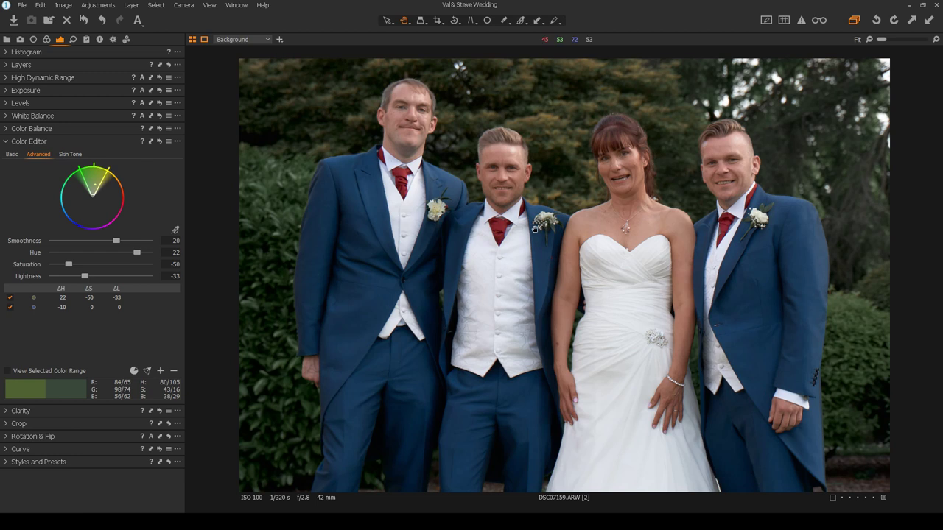
Set the saturation of the blue range in the advanced Color Editor to -10.
click(63, 306)
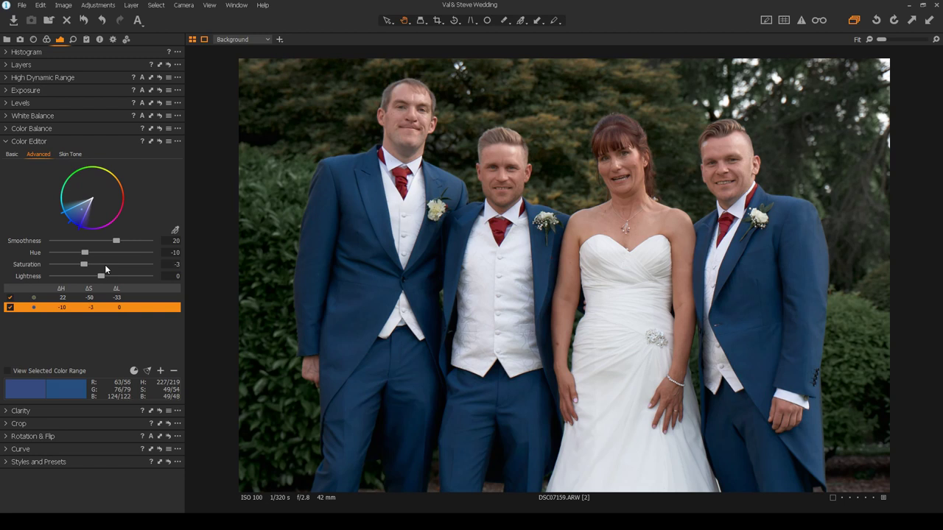
scroll(105, 264, down, 5)
scroll(105, 265, down, 1)
Set the High Dynamic Range highlight to 100 and shadow to 25.
click(52, 78)
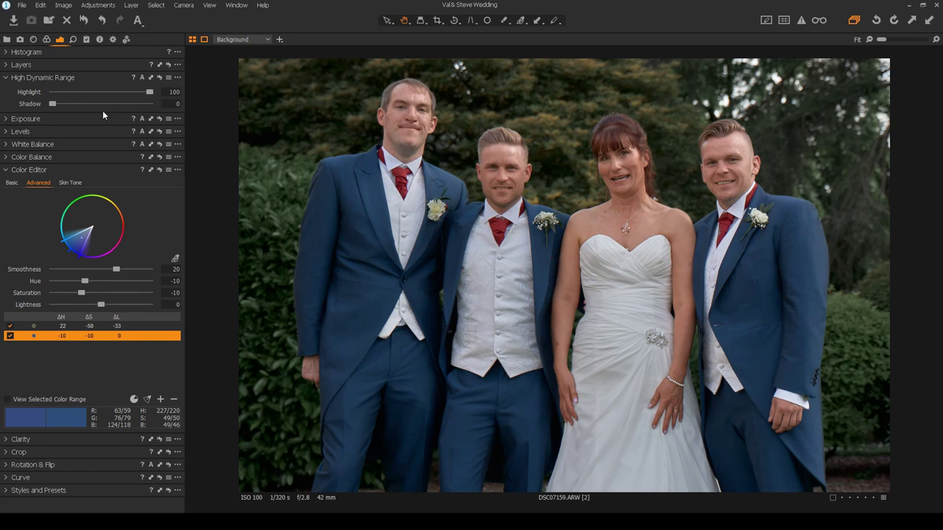
drag(50, 103, 67, 103)
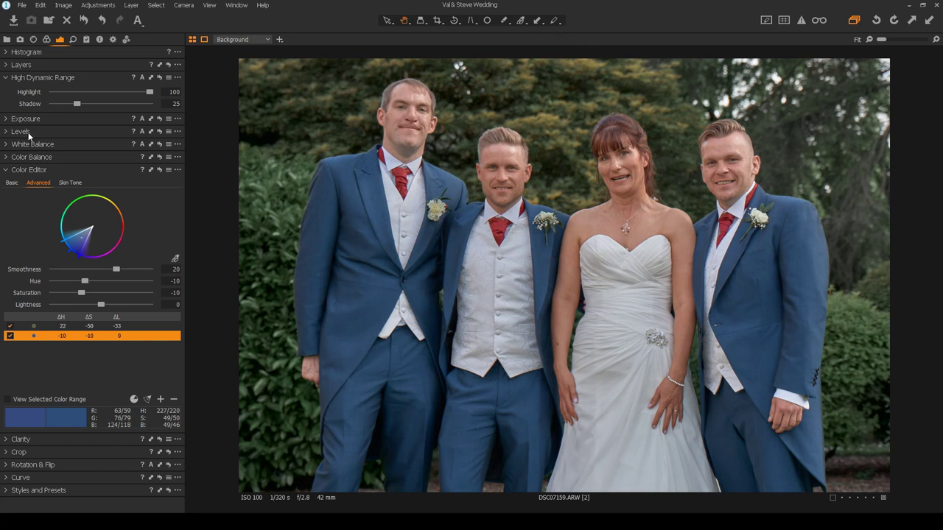
Show the histogram and exposure settings, and set the RGB input levels to a black point of 32 and a white point of 219.
click(6, 52)
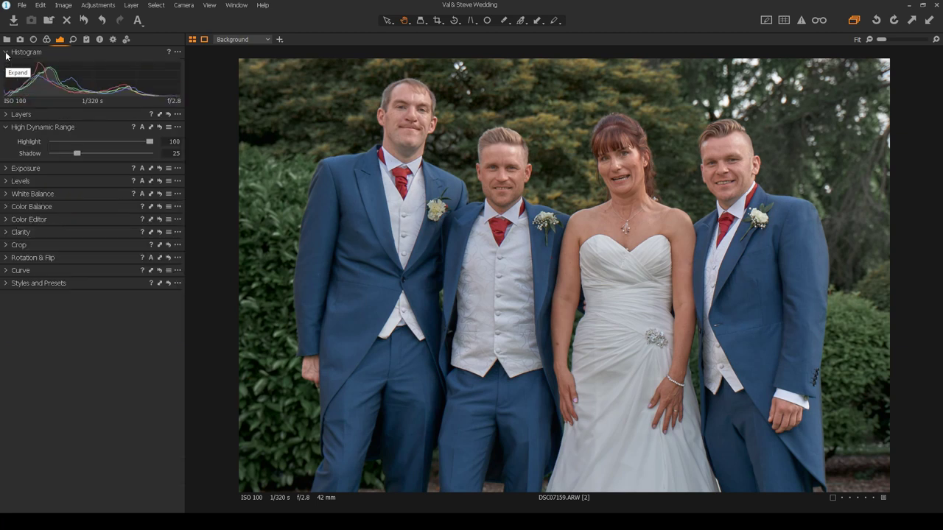
click(7, 170)
click(6, 234)
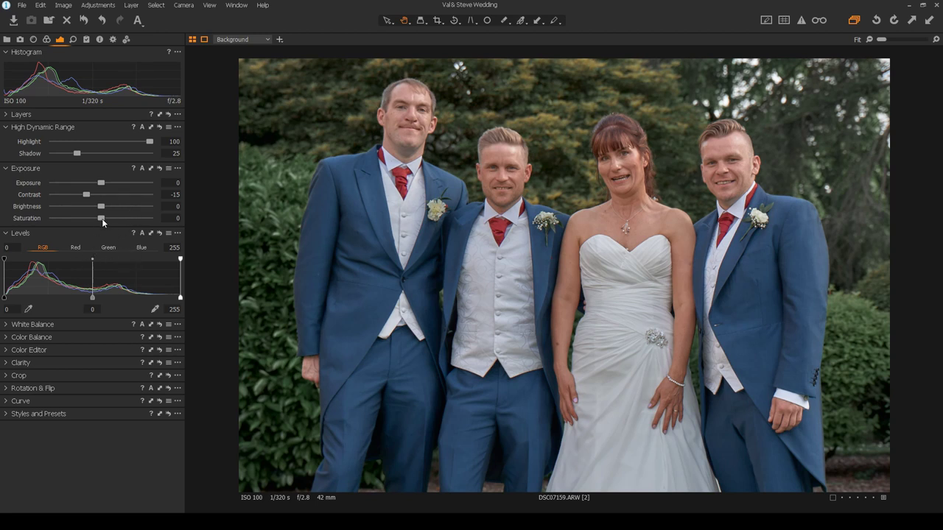
drag(5, 298, 27, 302)
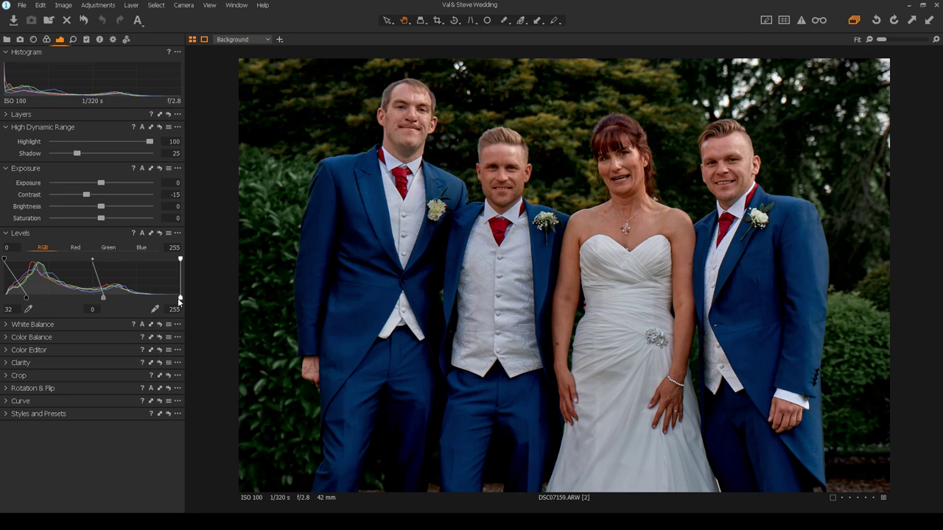
drag(180, 299, 155, 302)
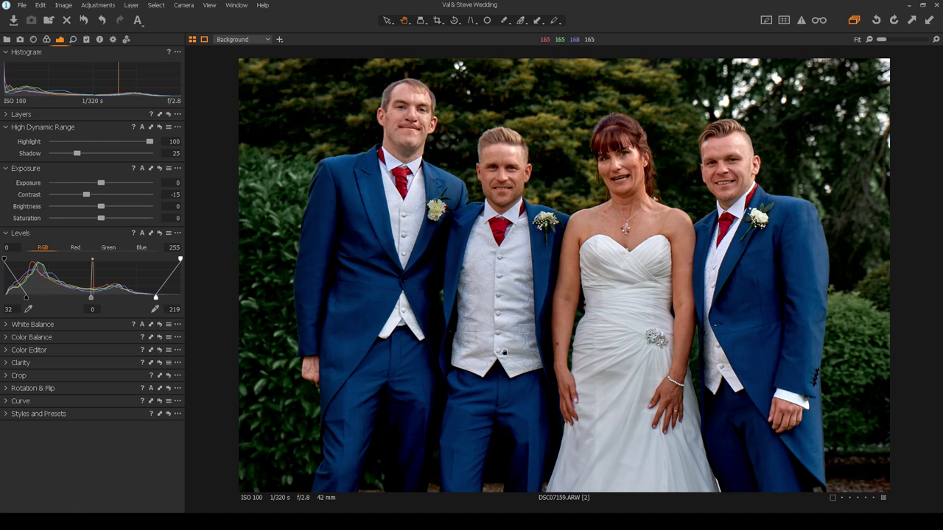
Set the photo's exposure to 0.1, brightness to 27 and saturation to 10.
click(108, 182)
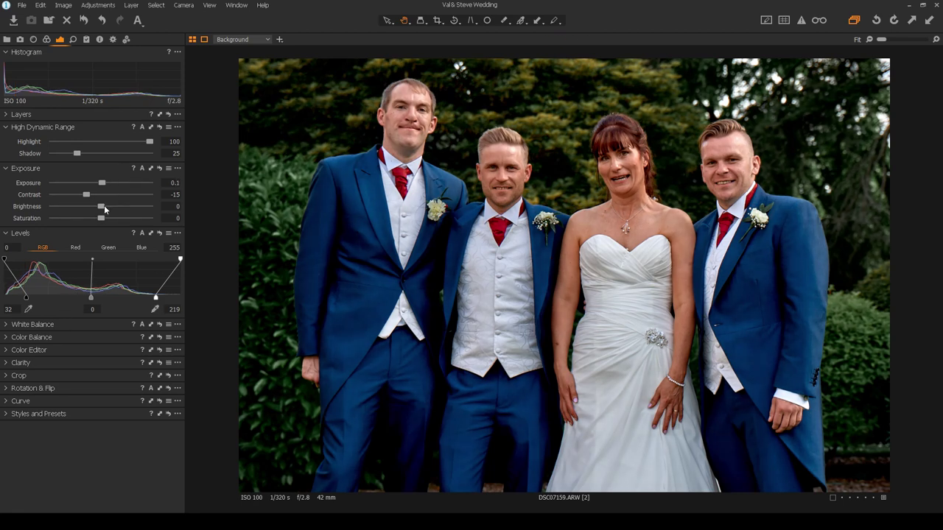
scroll(102, 206, up, 8)
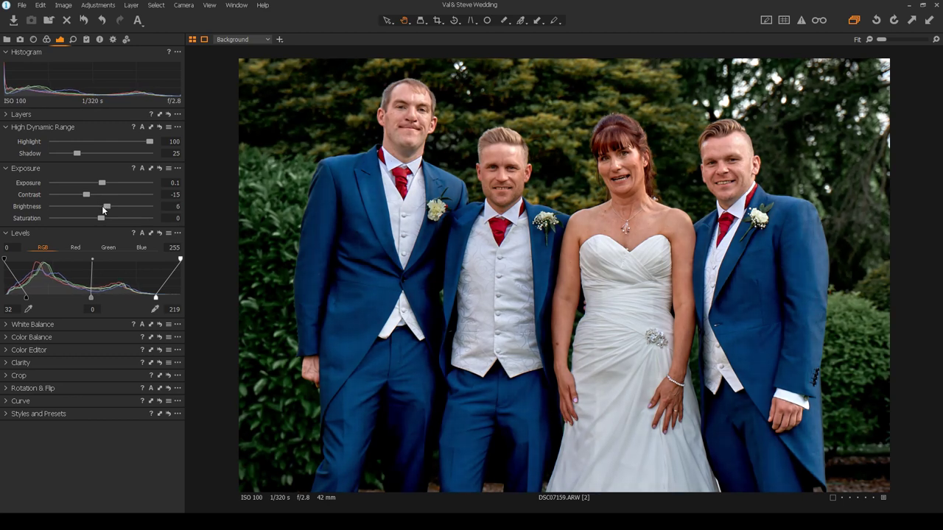
scroll(102, 206, up, 12)
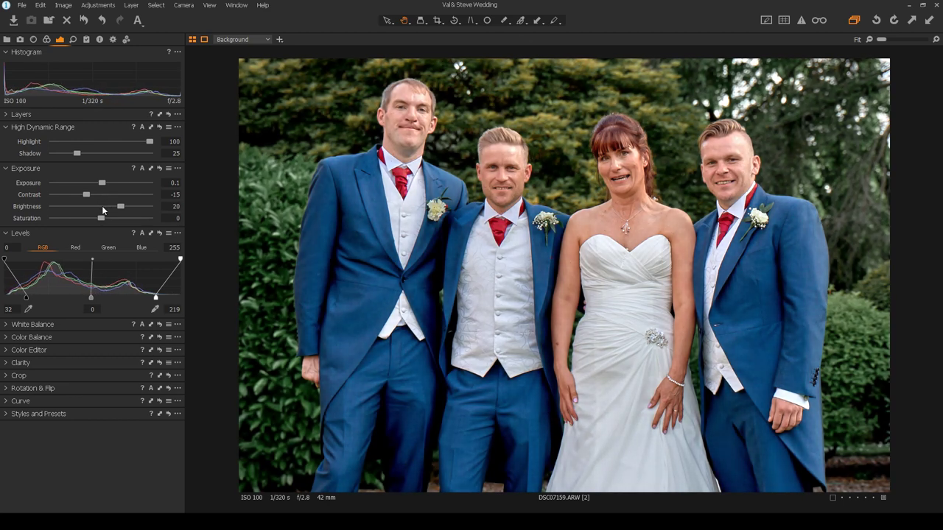
scroll(102, 206, up, 6)
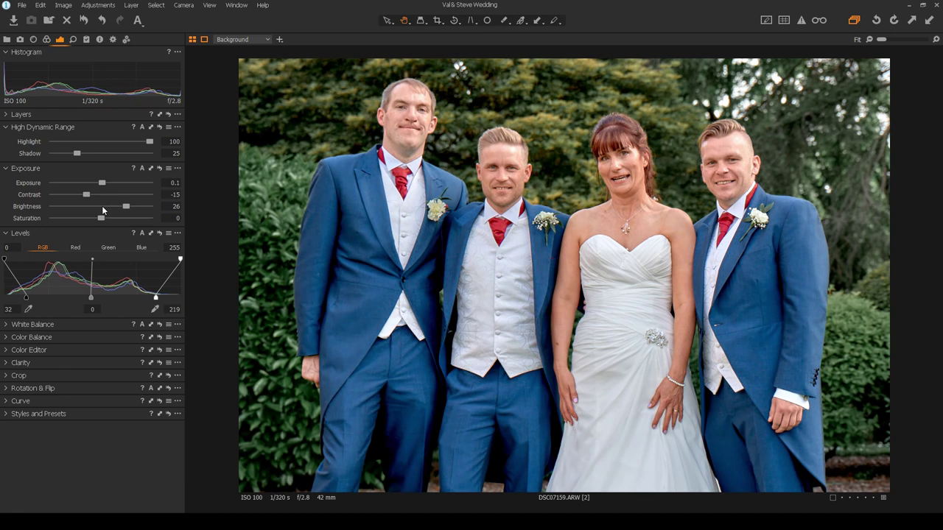
scroll(102, 205, up, 2)
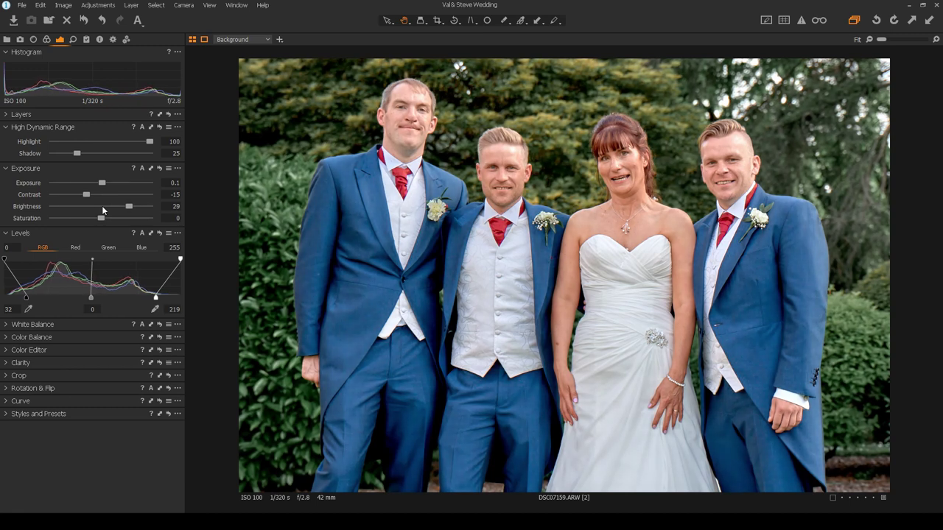
scroll(101, 206, down, 1)
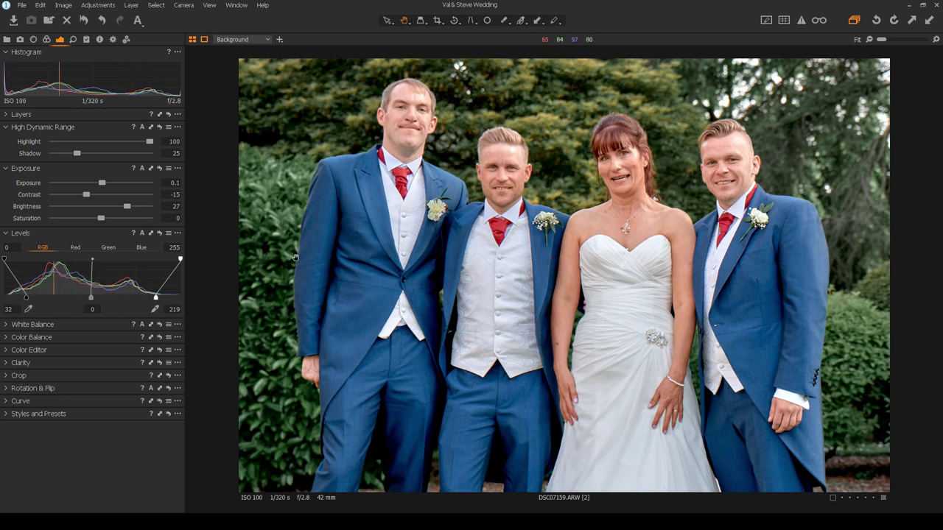
scroll(101, 219, up, 7)
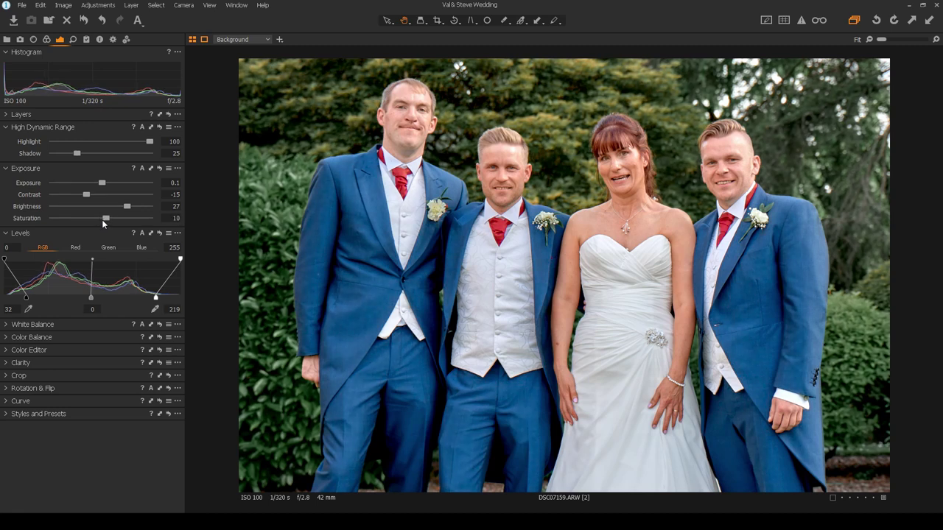
scroll(101, 219, down, 1)
Preview the selected Skin Tone range in the Color Editor and create a masked layer from that selection.
click(65, 414)
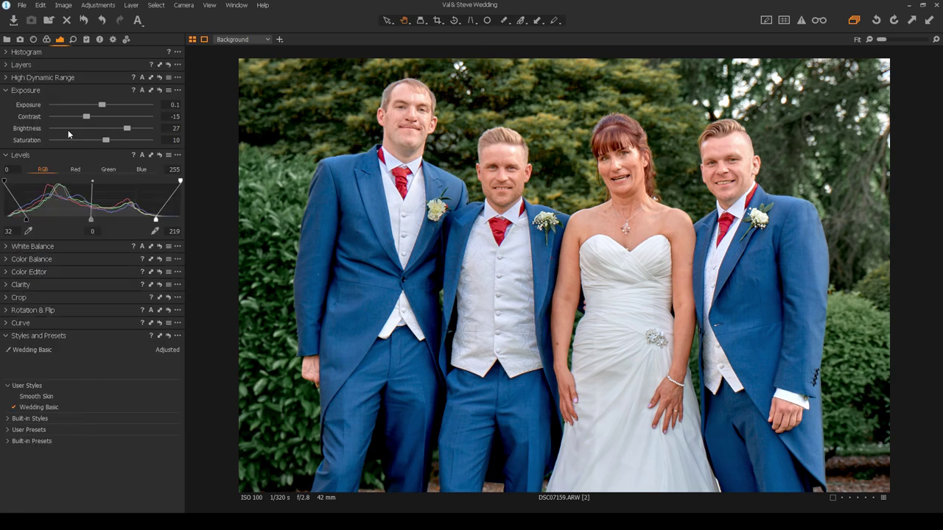
click(39, 270)
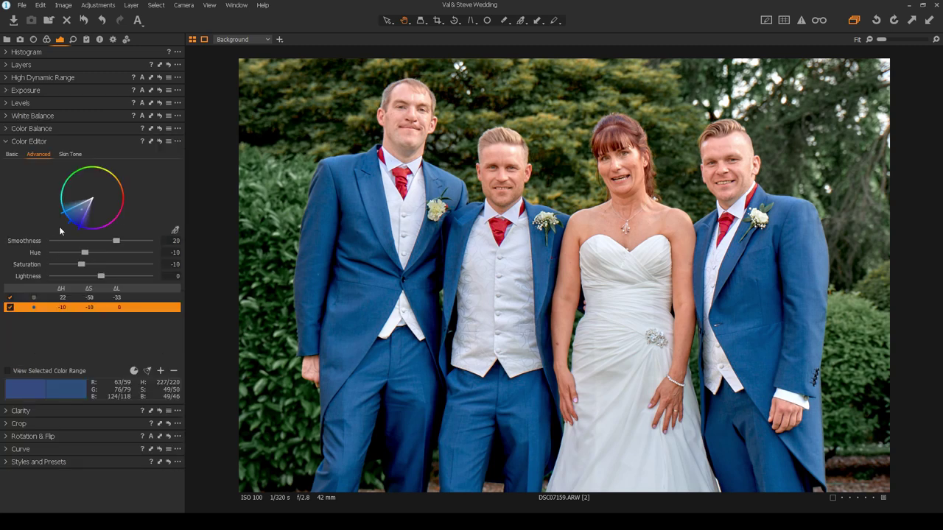
click(76, 156)
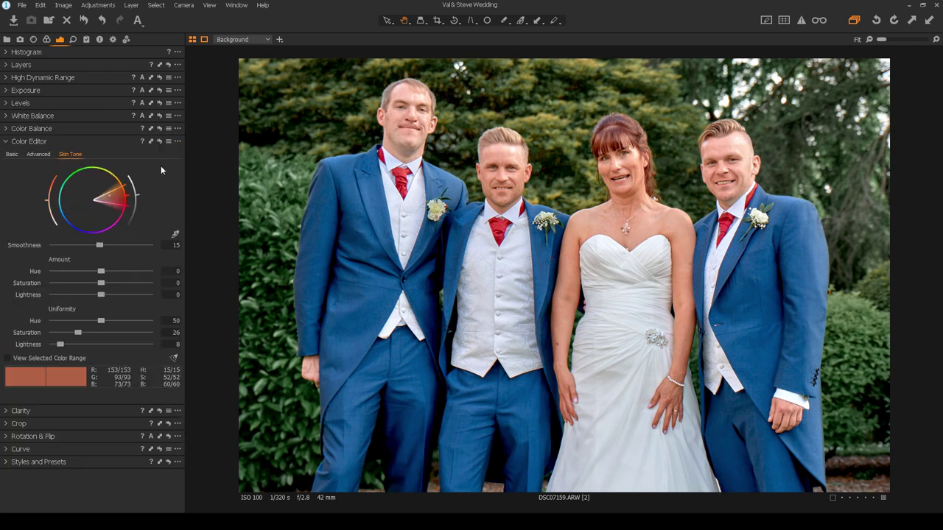
click(8, 359)
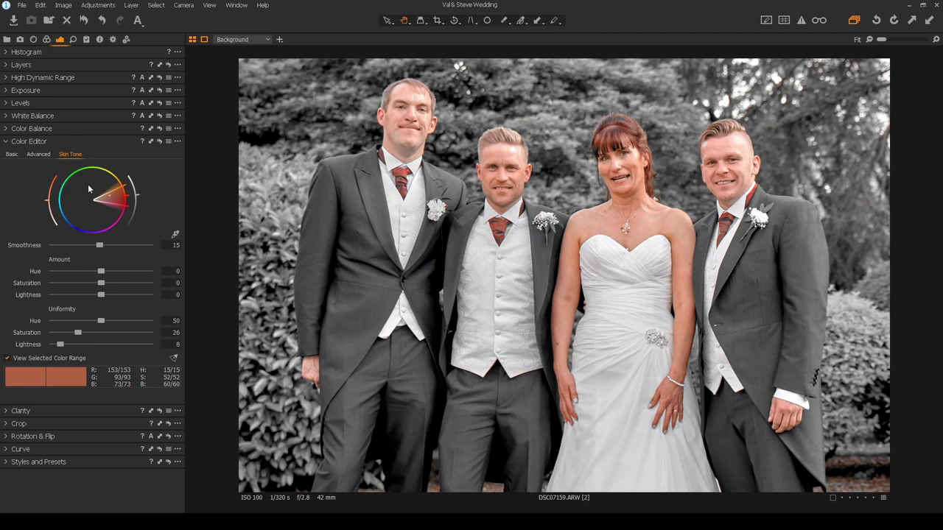
click(7, 359)
click(178, 142)
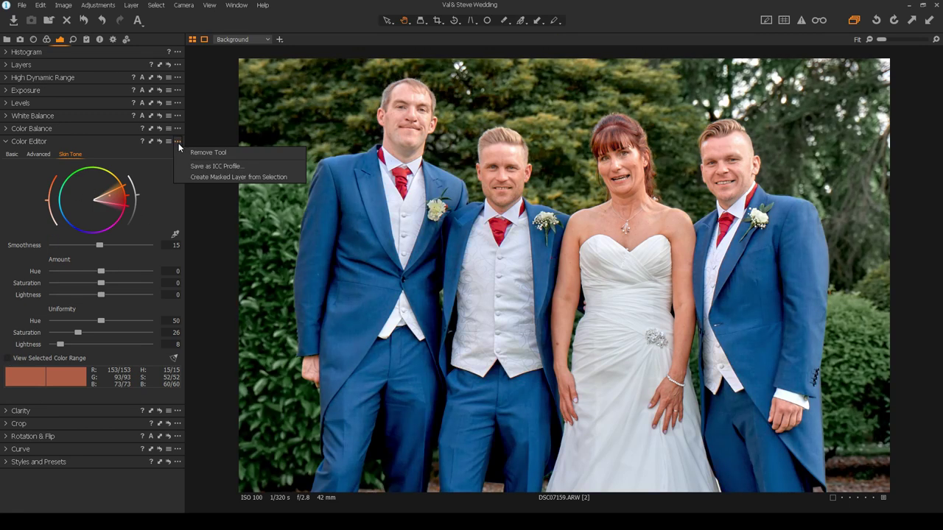
click(216, 178)
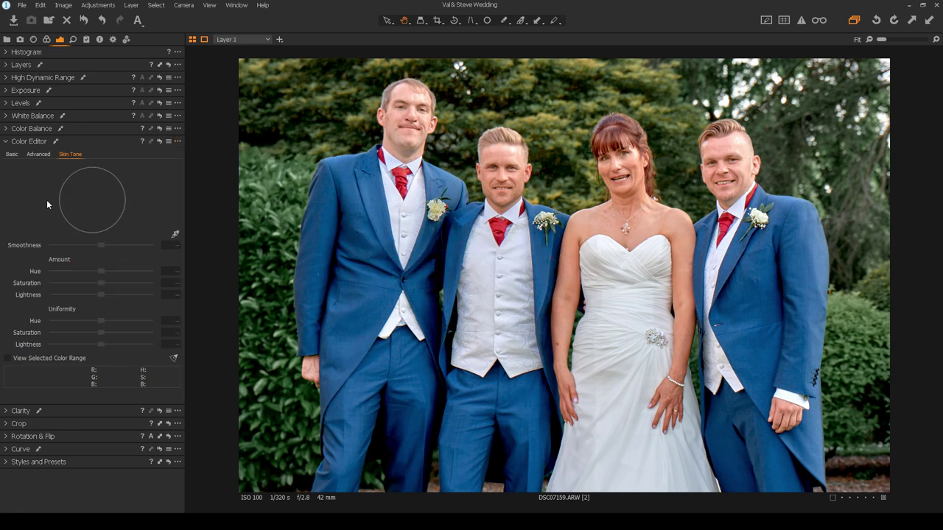
Apply the Smooth Skin user style to the selected skin mask layer.
click(50, 462)
right_click(56, 265)
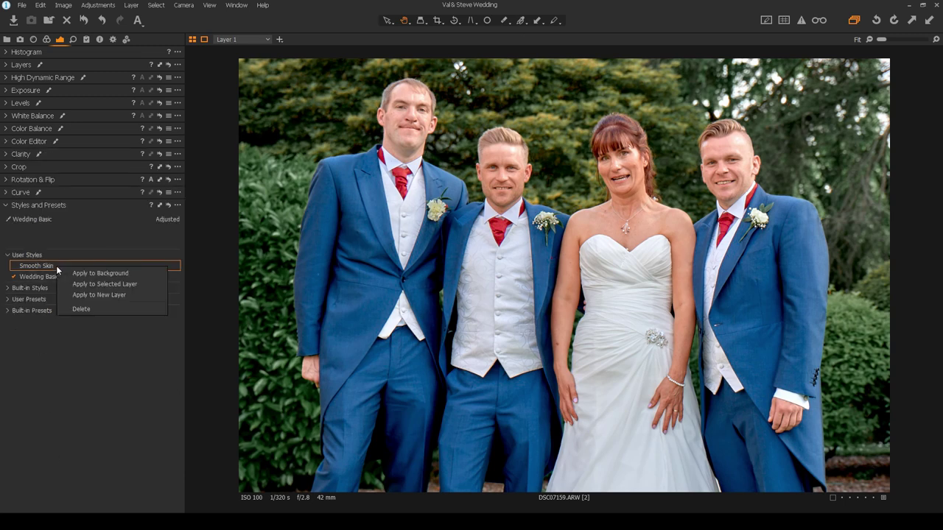
click(96, 284)
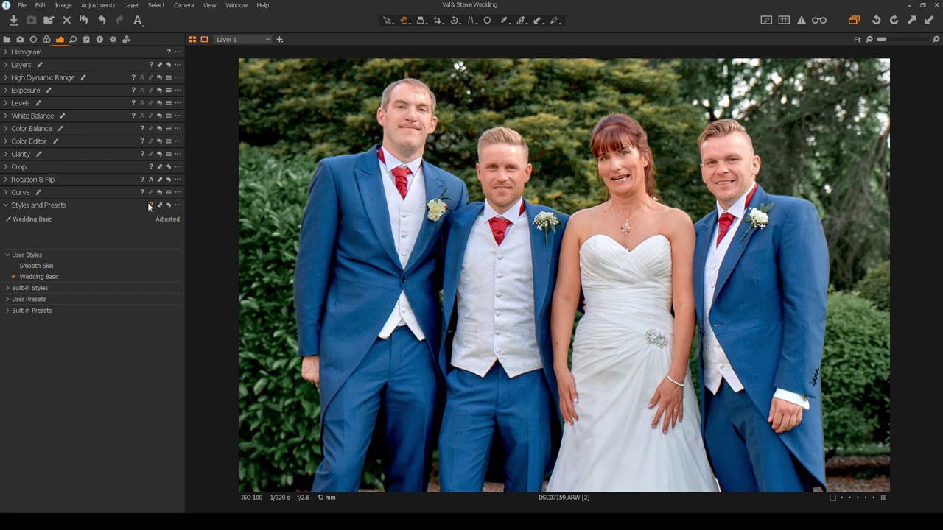
Add a new adjustment layer and draw a large radial gradient mask centred on the middle of the wedding group.
click(25, 66)
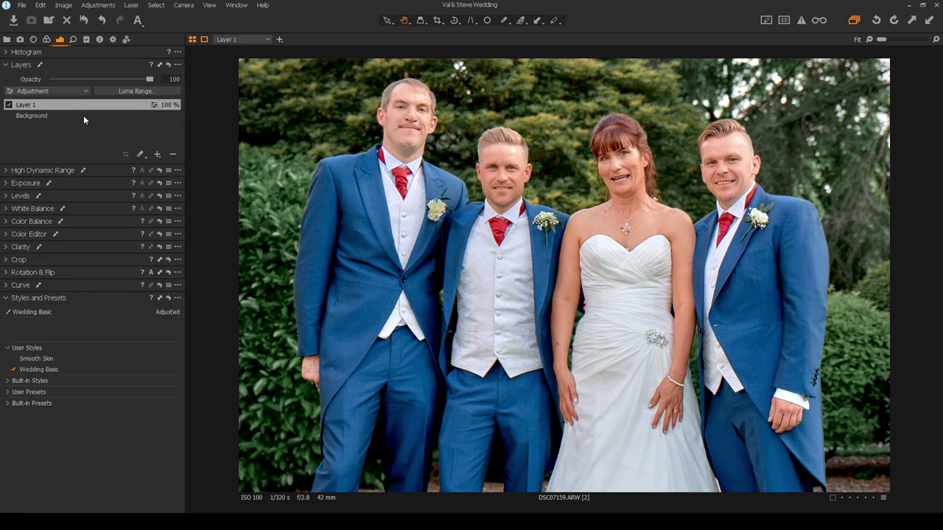
click(158, 155)
key(b)
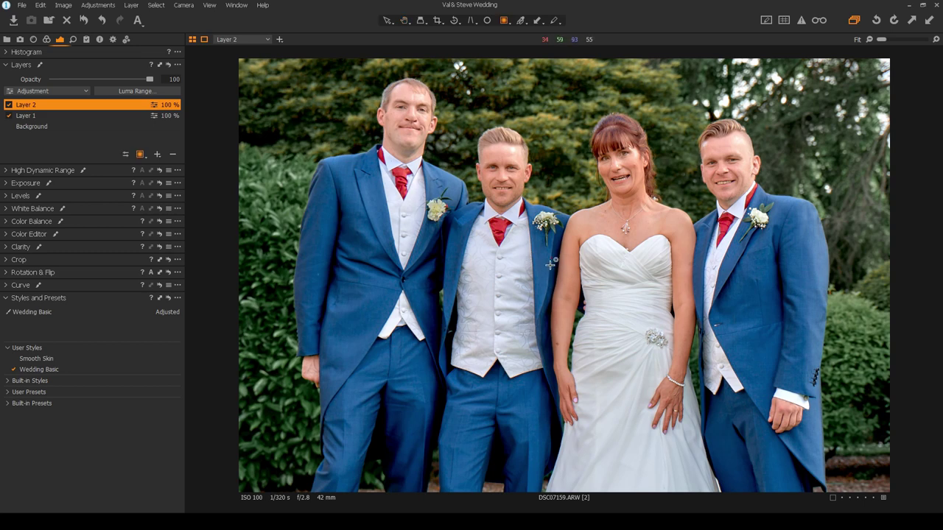
drag(550, 263, 812, 468)
drag(628, 306, 629, 318)
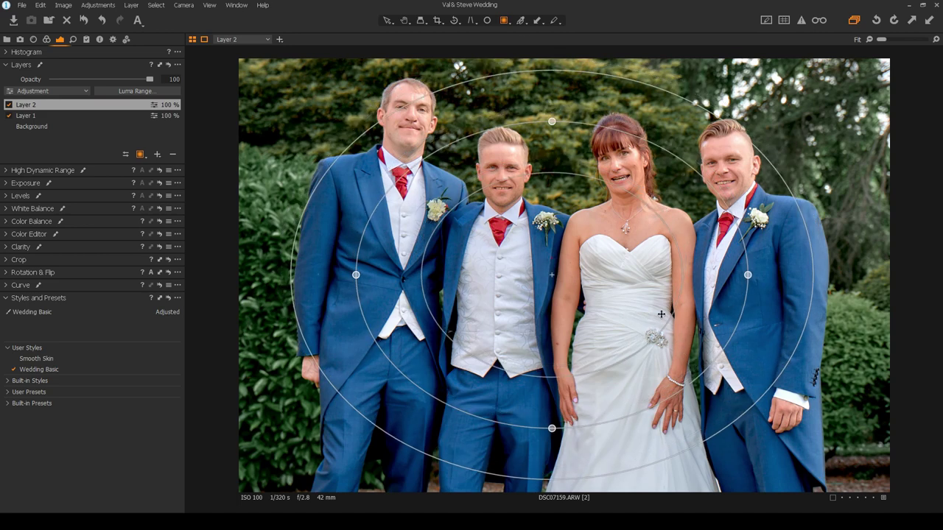
mouse_move(747, 280)
mouse_down()
mouse_move(768, 277)
mouse_move(726, 287)
mouse_move(736, 286)
mouse_up()
Set the radial mask layer's brightness to -7 and lower the layer's opacity to 76.
click(30, 183)
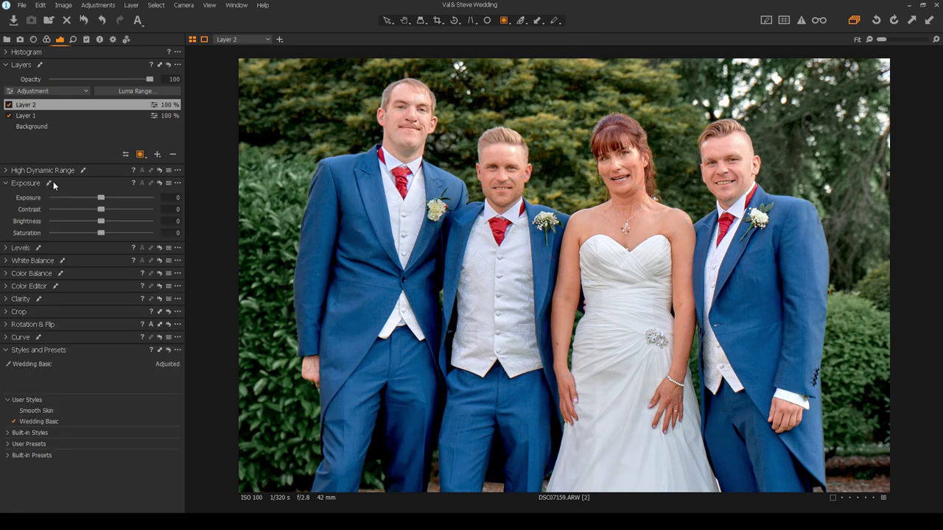
drag(103, 225, 96, 224)
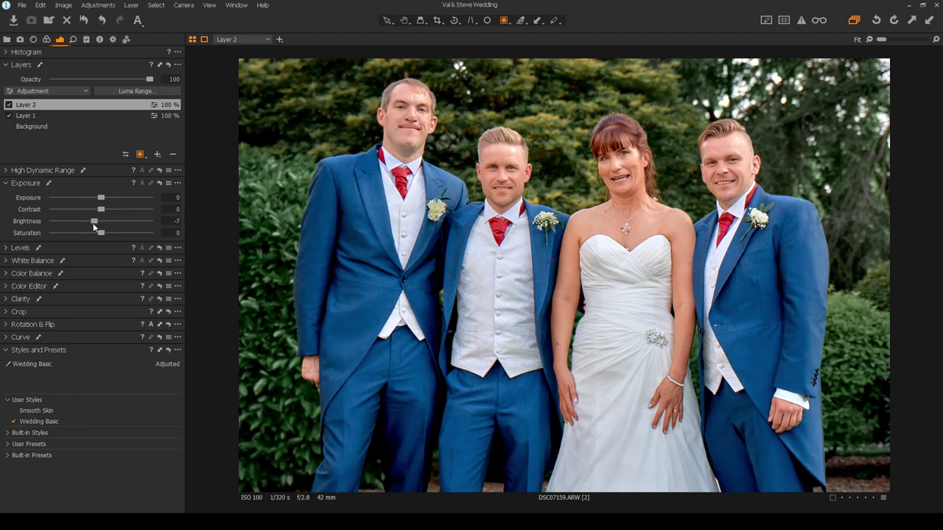
drag(149, 78, 124, 94)
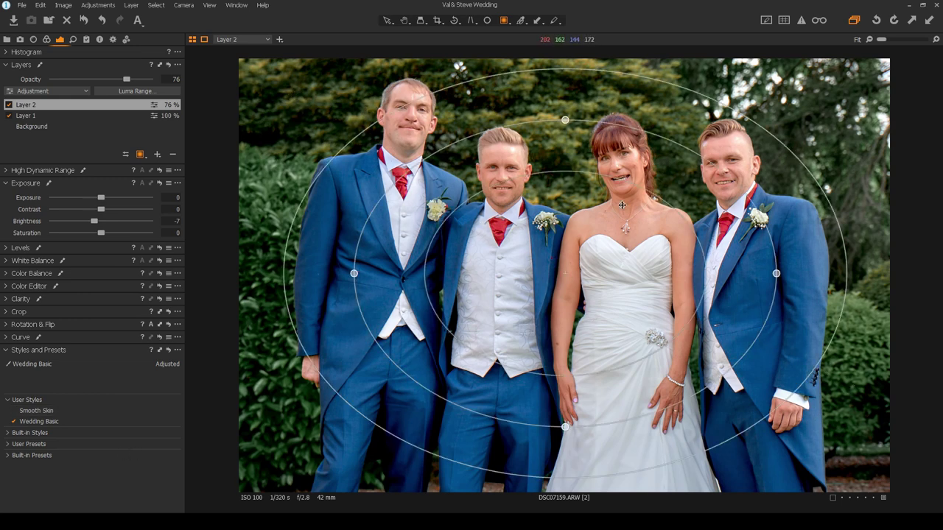
click(404, 22)
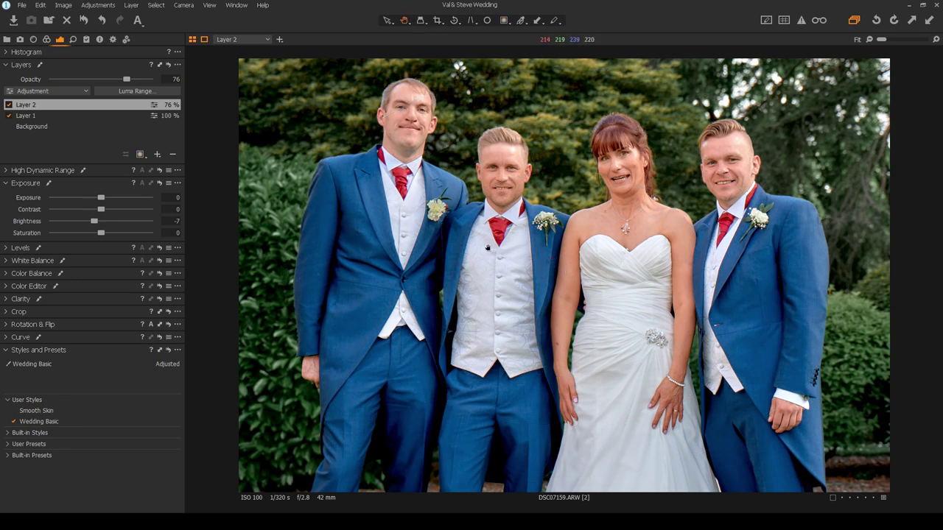
Remove the two small spots on the sleeve of the tallest man's blue jacket with the spot removal tool.
click(487, 20)
scroll(315, 288, up, 3)
scroll(315, 288, down, 2)
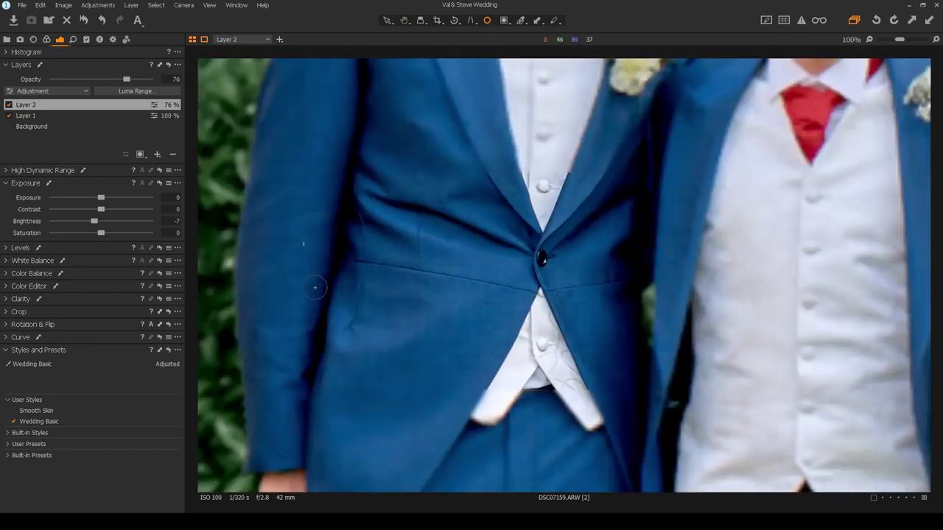
scroll(315, 288, up, 1)
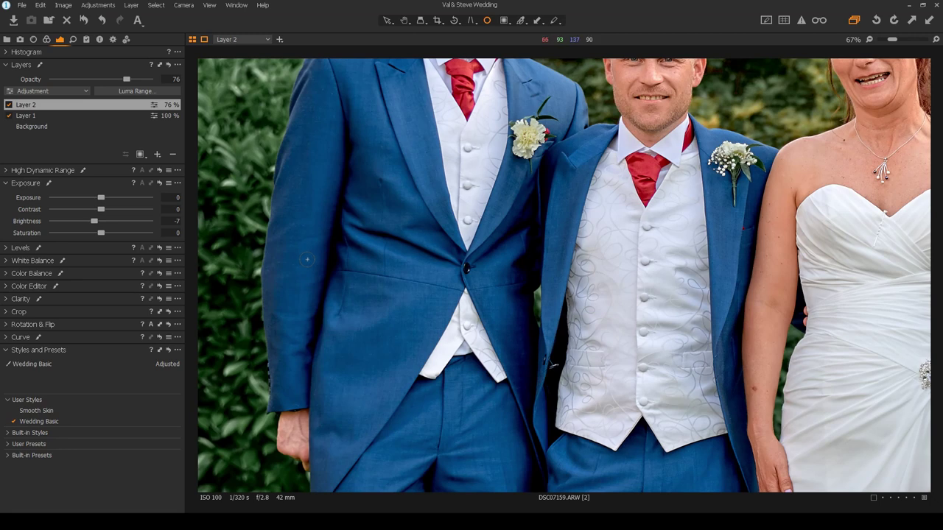
click(307, 259)
click(279, 265)
drag(490, 268, 393, 214)
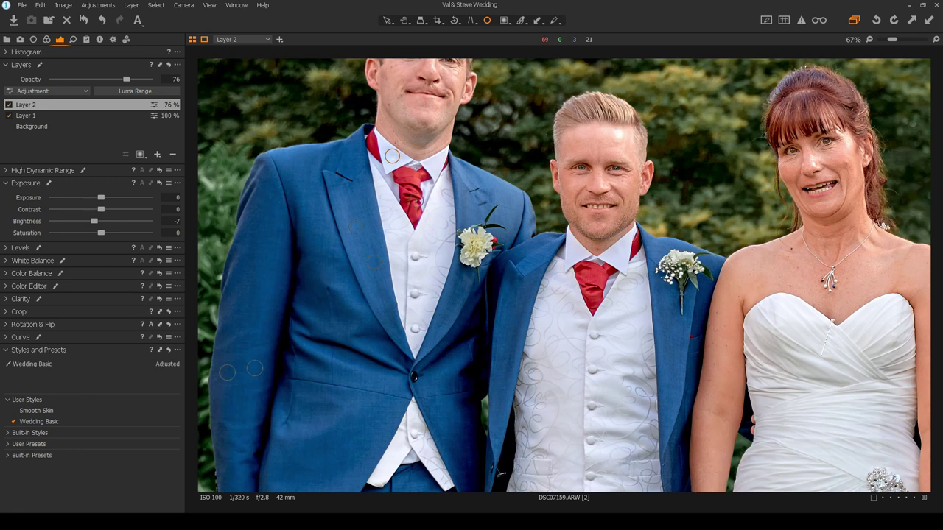
Undo the last change, and remove spots on the tallest man's collar and on both cheeks of the man beside him.
key(ctrl+z)
click(392, 156)
click(622, 181)
click(574, 190)
drag(727, 308, 459, 242)
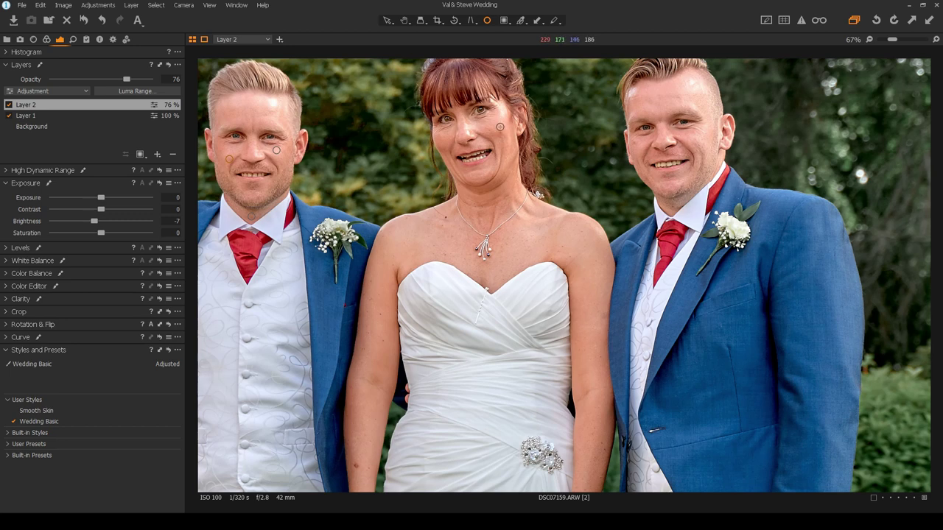
Remove the blemishes on the bride's arms and the spot on the cheek of the man beside her.
scroll(487, 293, down, 5)
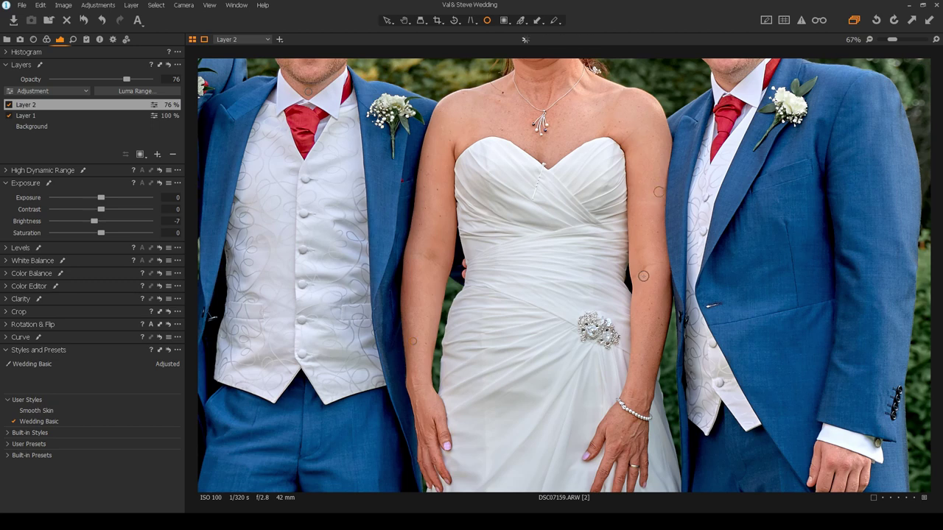
drag(640, 246, 605, 397)
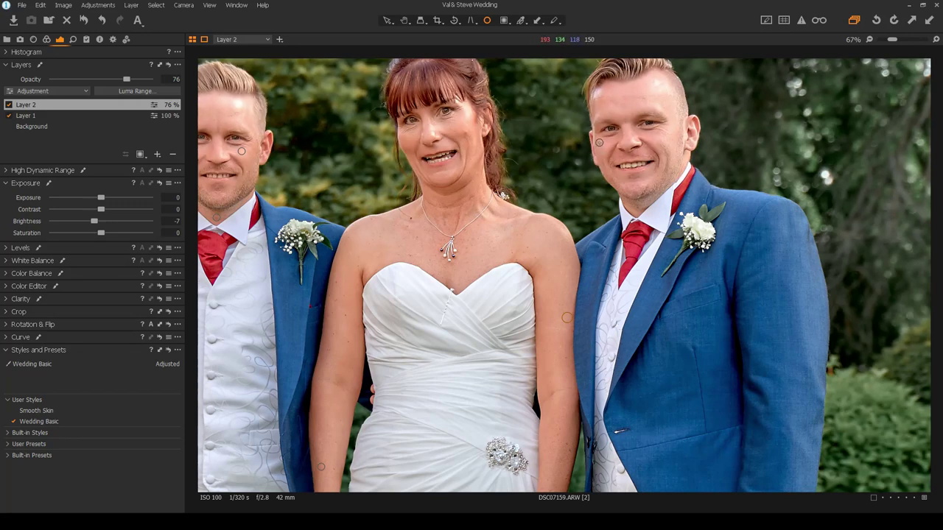
click(599, 144)
scroll(614, 371, down, 3)
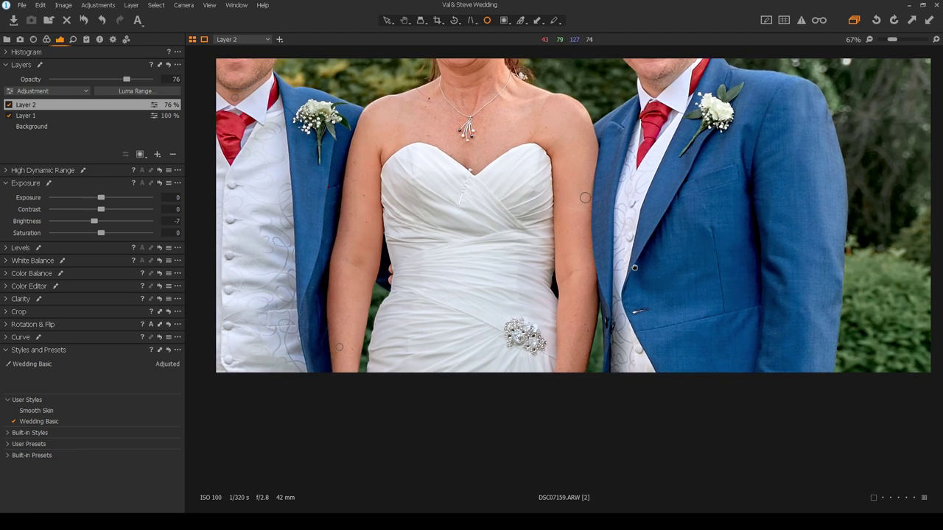
scroll(614, 371, down, 3)
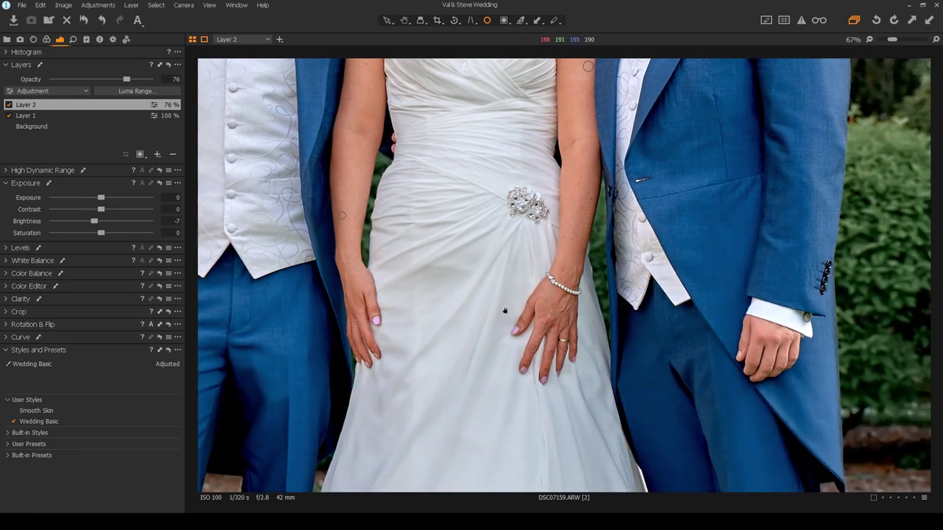
Remove the remaining spot on the tallest man's trousers, fit the whole photo in view and leave spot removal.
drag(482, 315, 558, 358)
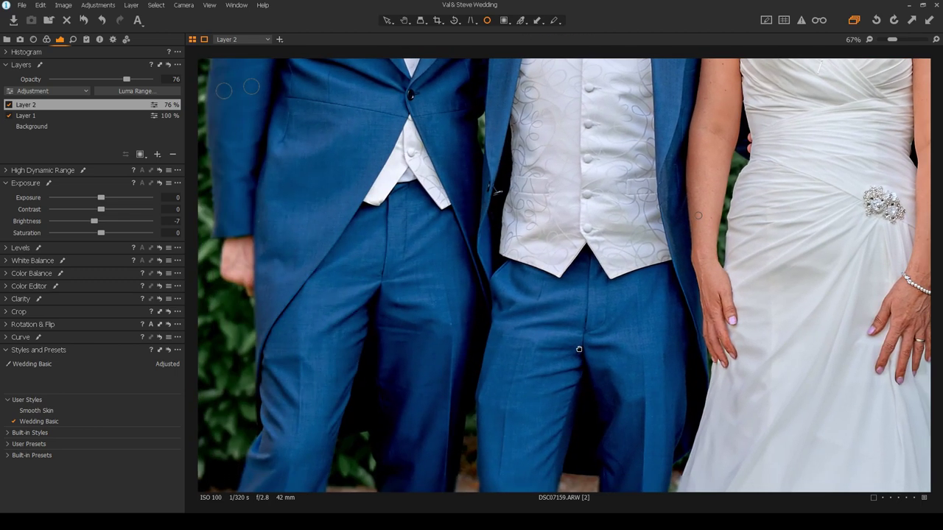
click(548, 262)
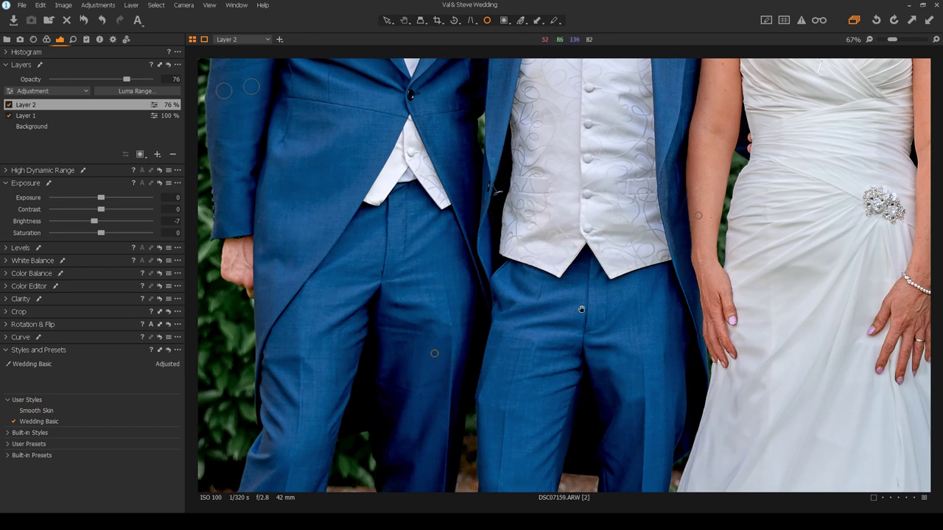
scroll(561, 264, up, 5)
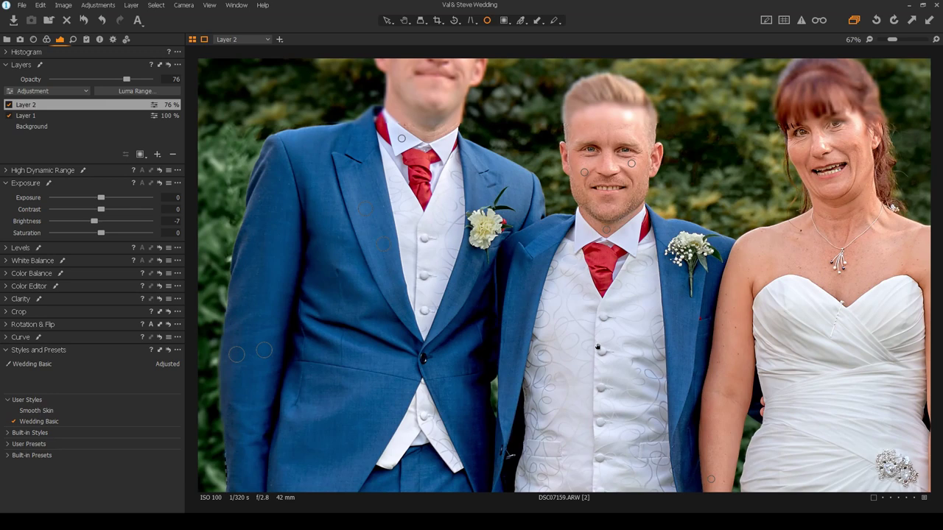
drag(597, 347, 443, 294)
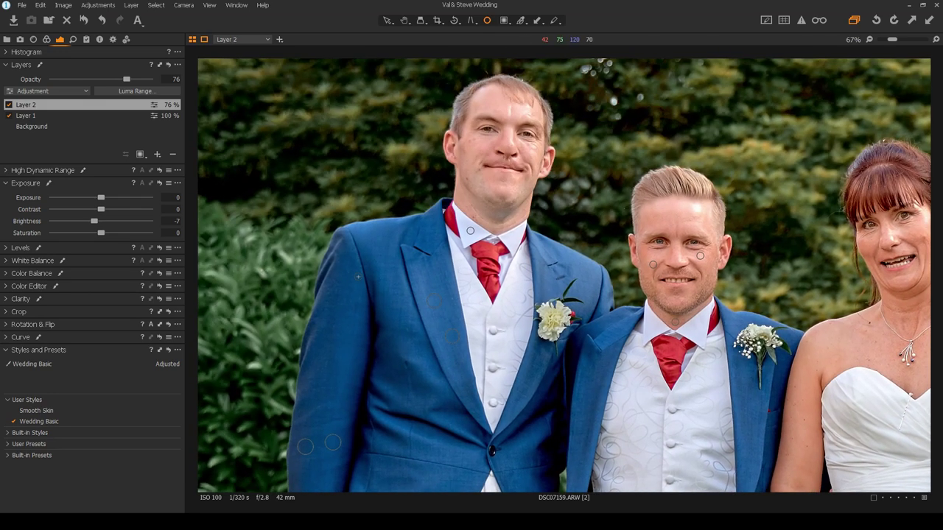
double_click(664, 326)
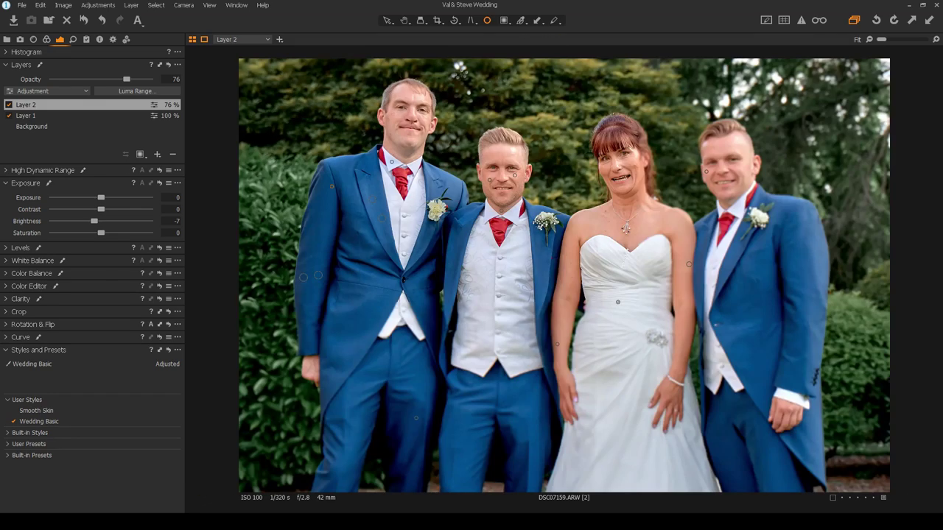
click(405, 19)
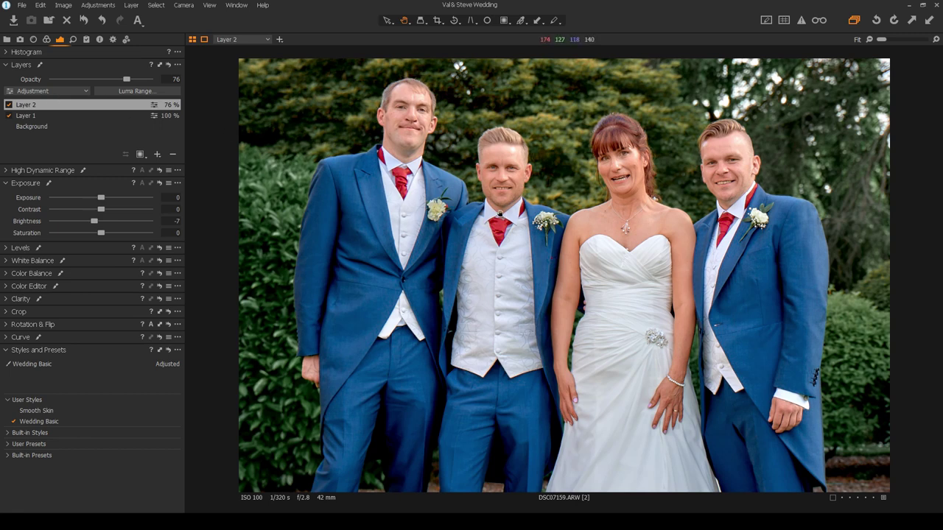
Set the RGB white point input level of the Background layer to about 209.
click(33, 126)
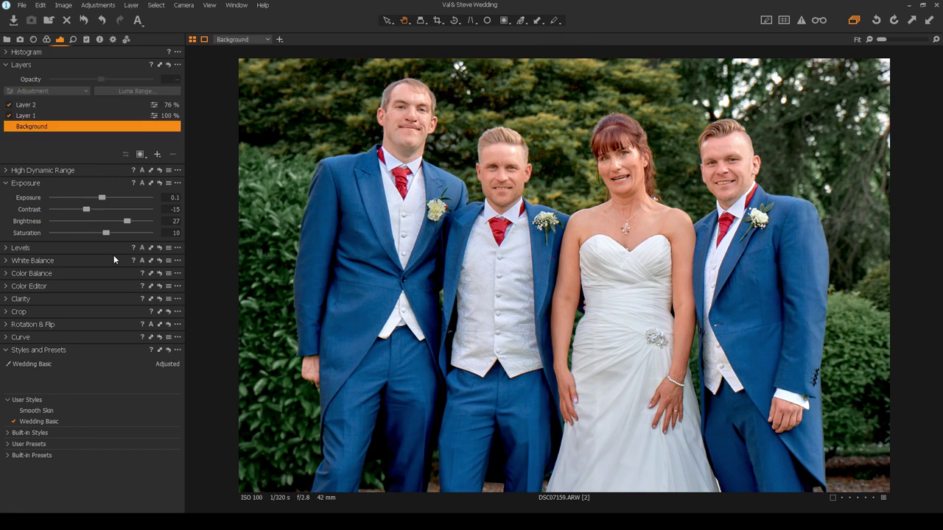
click(68, 246)
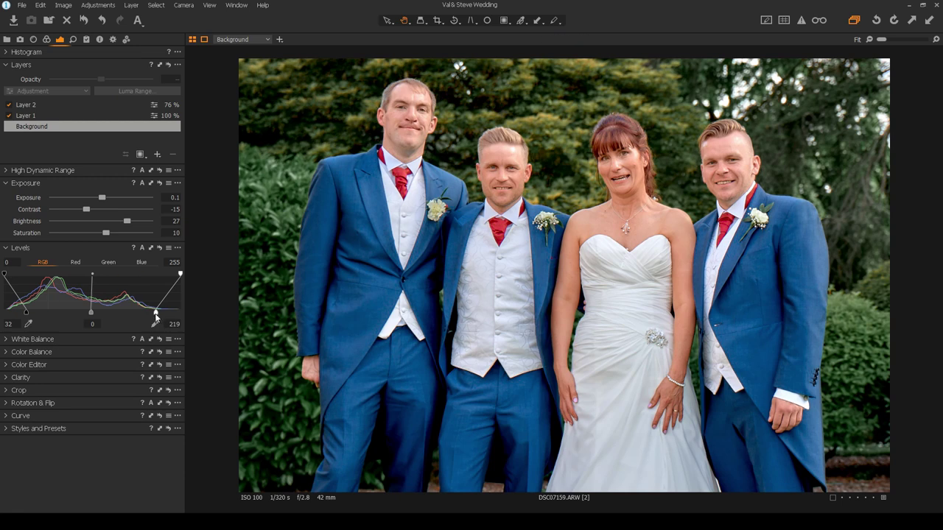
mouse_move(156, 317)
mouse_down()
mouse_move(139, 319)
mouse_move(149, 320)
mouse_up()
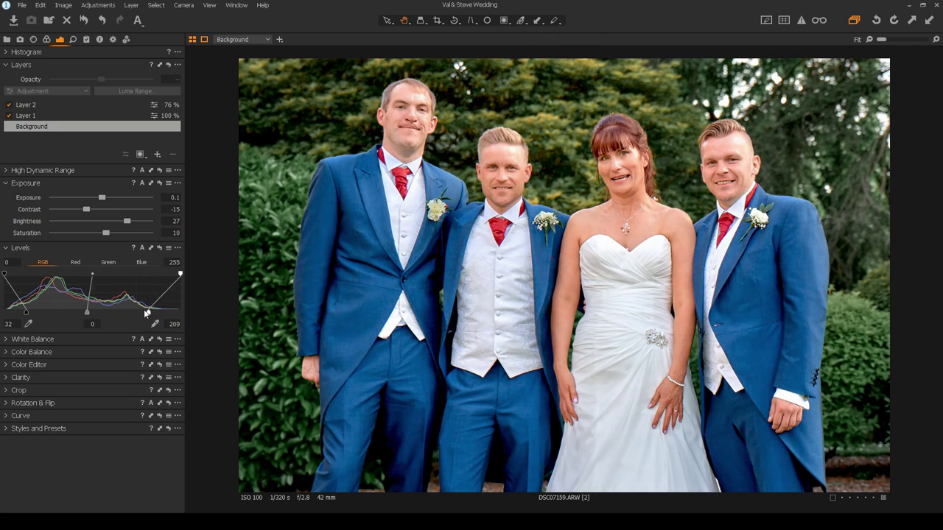
drag(148, 312, 149, 315)
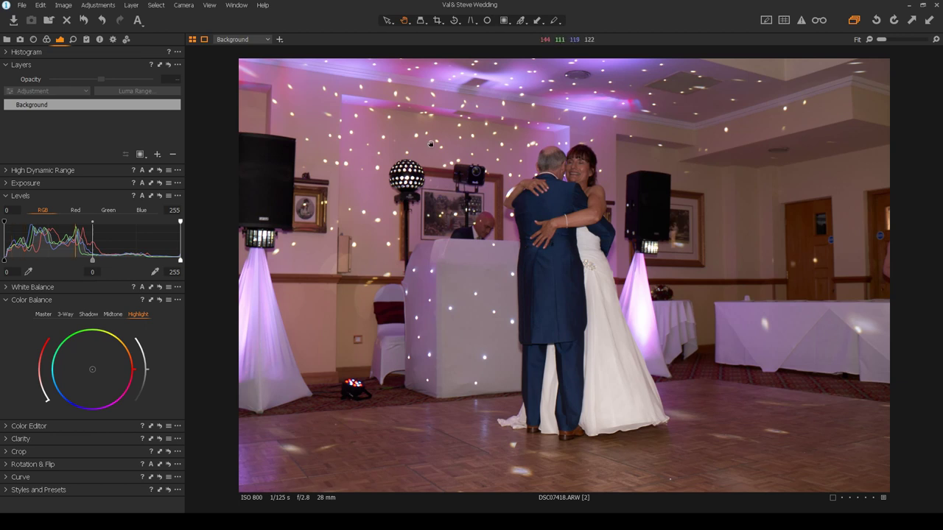
Check the crop frame on the first-dance photo.
click(435, 20)
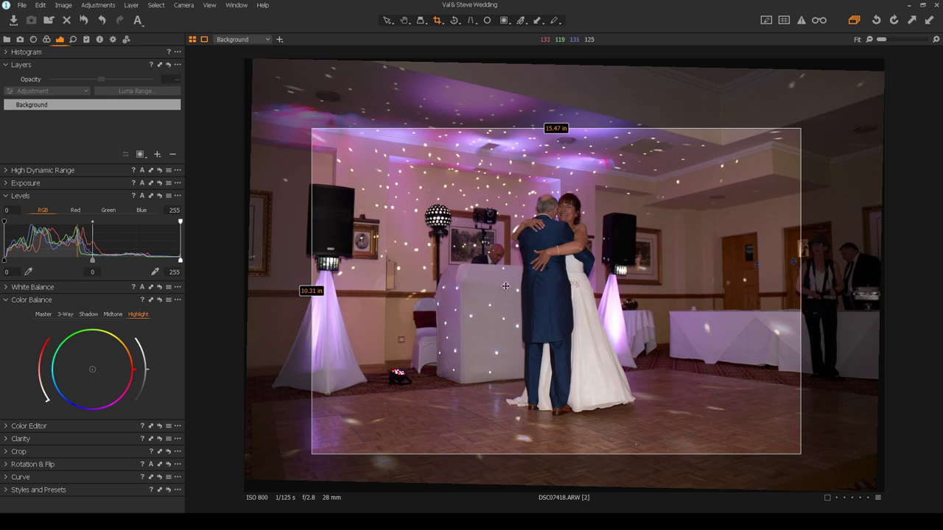
click(404, 20)
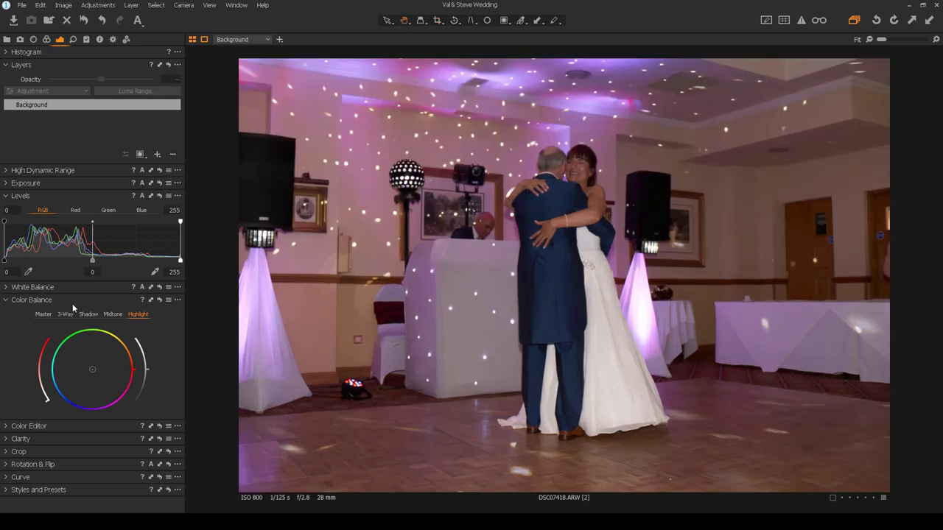
Set the first-dance photo's white balance to 5725 Kelvin with a tint of 5.
click(44, 286)
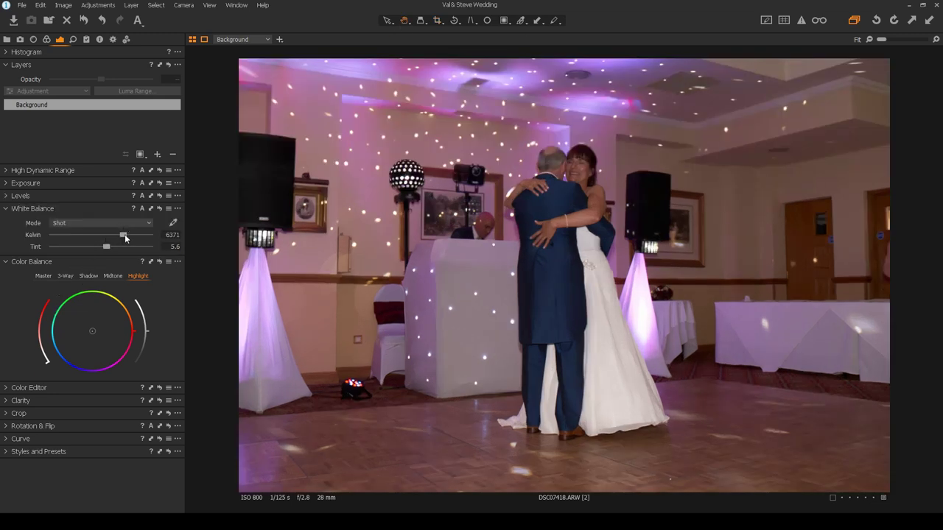
drag(124, 235, 117, 234)
drag(105, 247, 107, 250)
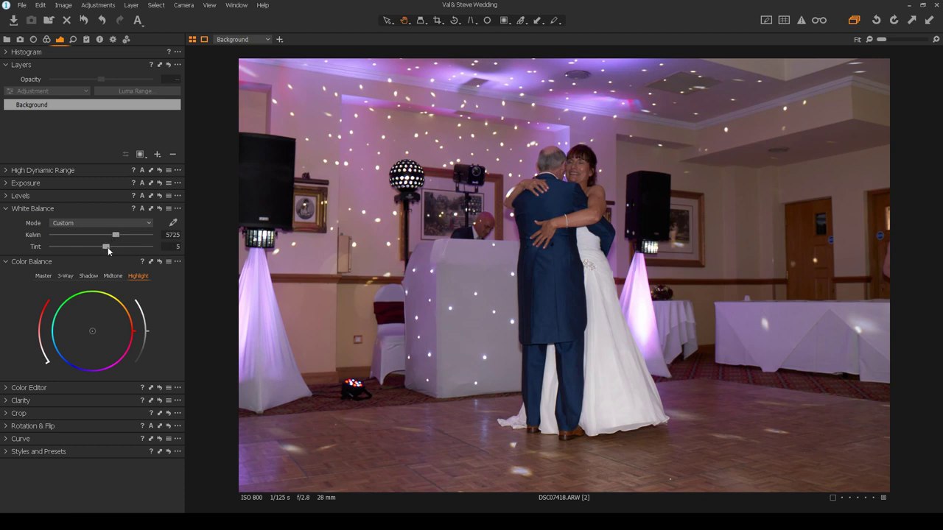